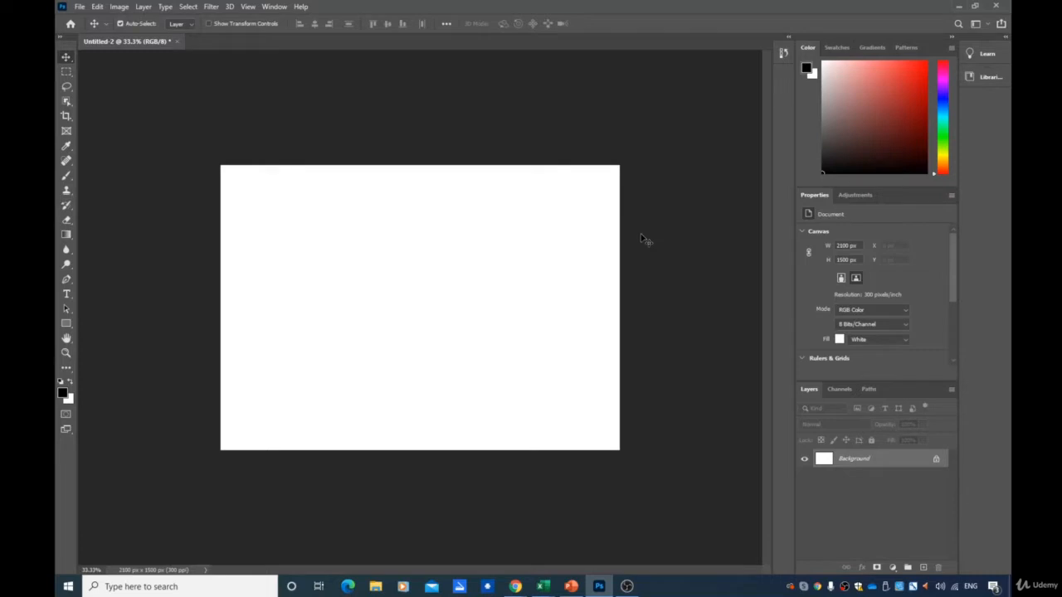
Step: Add a new empty layer above the Background layer and hide the Background layer
{"action": "left_click", "coordinate": [923, 567]}
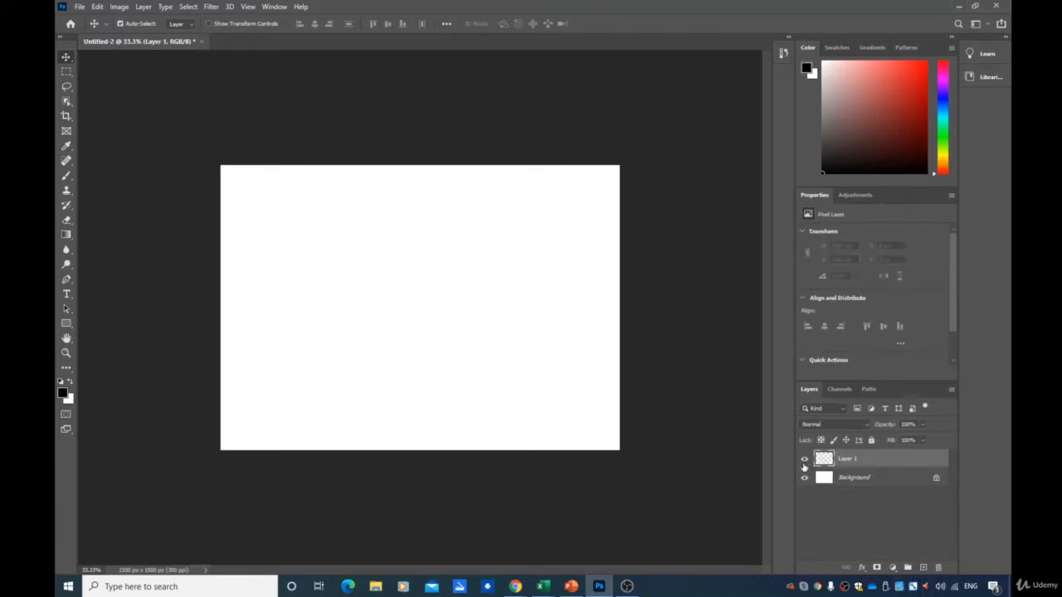
{"action": "left_click", "coordinate": [858, 481]}
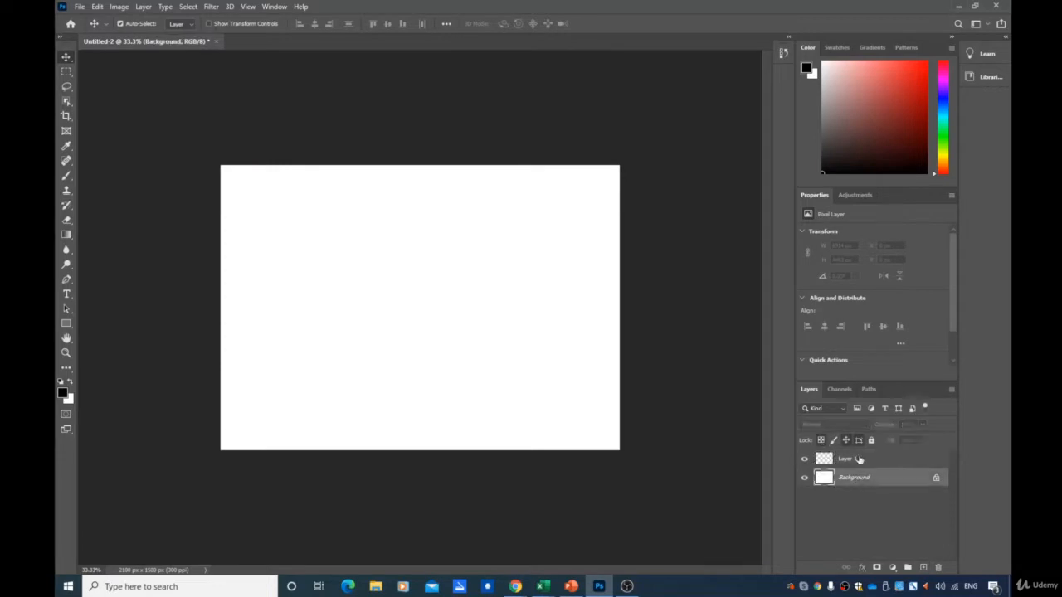
{"action": "left_click", "coordinate": [857, 461]}
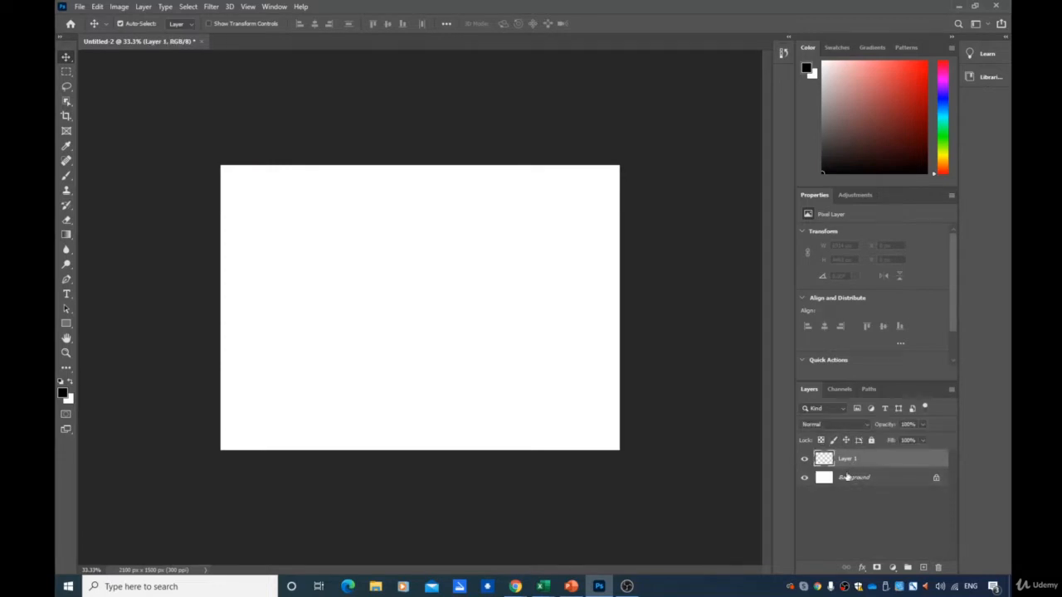
{"action": "left_click", "coordinate": [804, 477]}
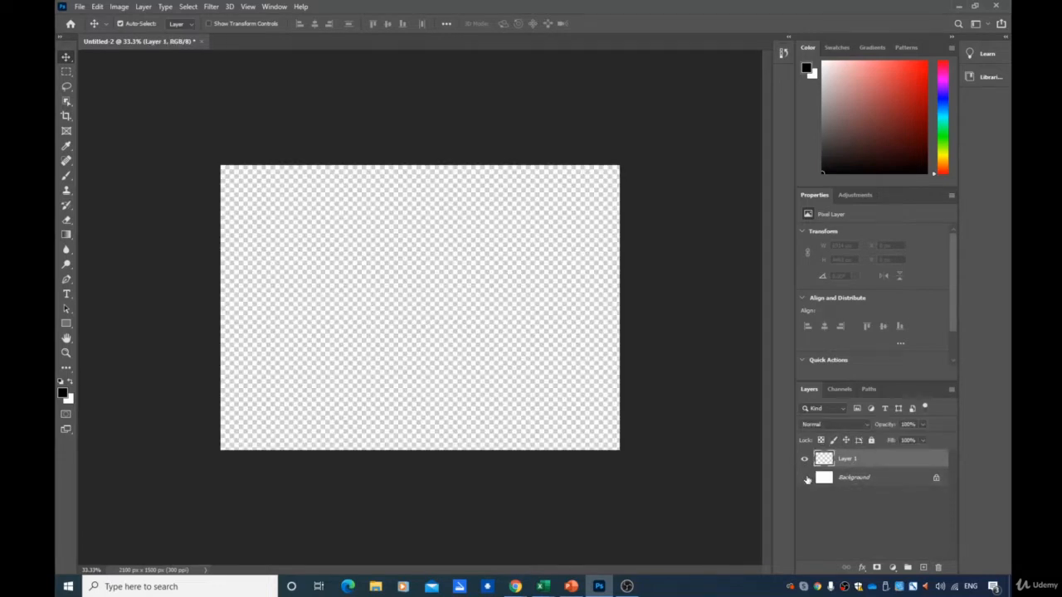
Step: Place the pexels-eberhard-grossgasteiger-572897 image from the desktop into the document as an embedded layer and commit its placement
{"action": "double_click", "coordinate": [927, 4]}
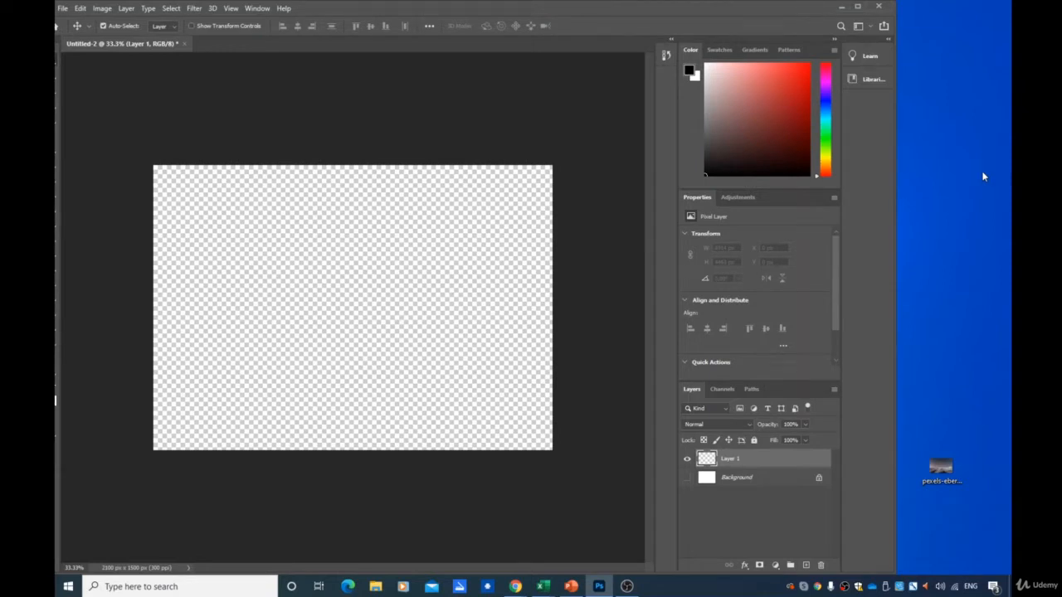
{"action": "left_click_drag", "start_coordinate": [942, 467], "coordinate": [388, 287]}
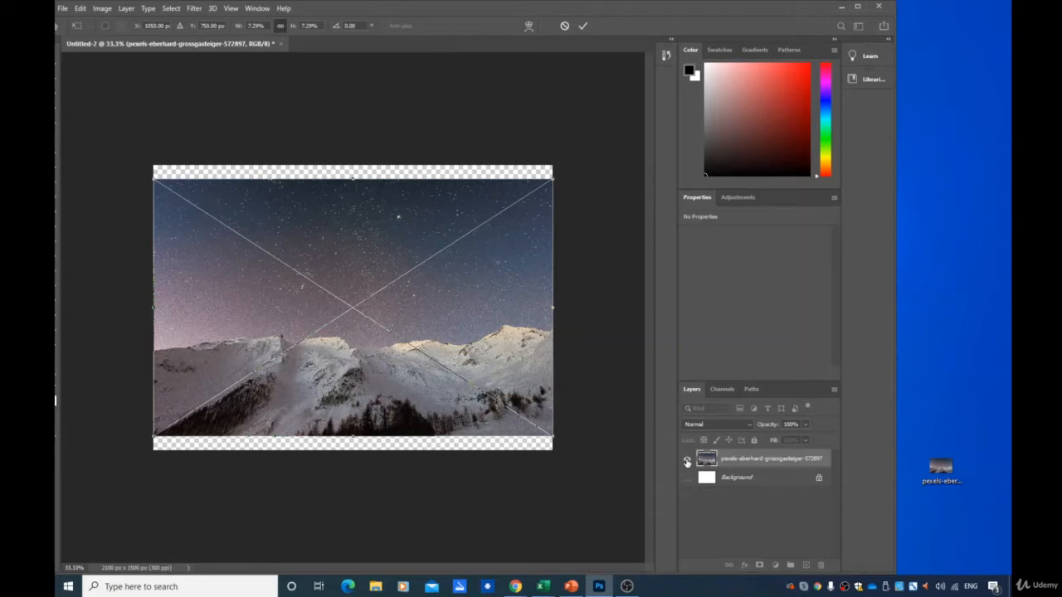
{"action": "left_click", "coordinate": [857, 8]}
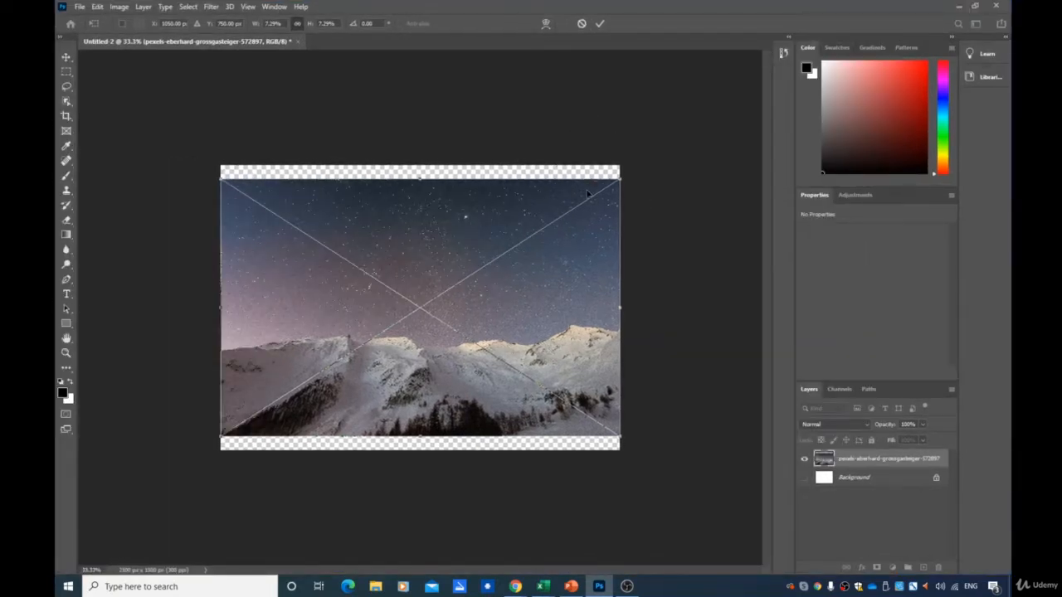
{"action": "left_click", "coordinate": [803, 479]}
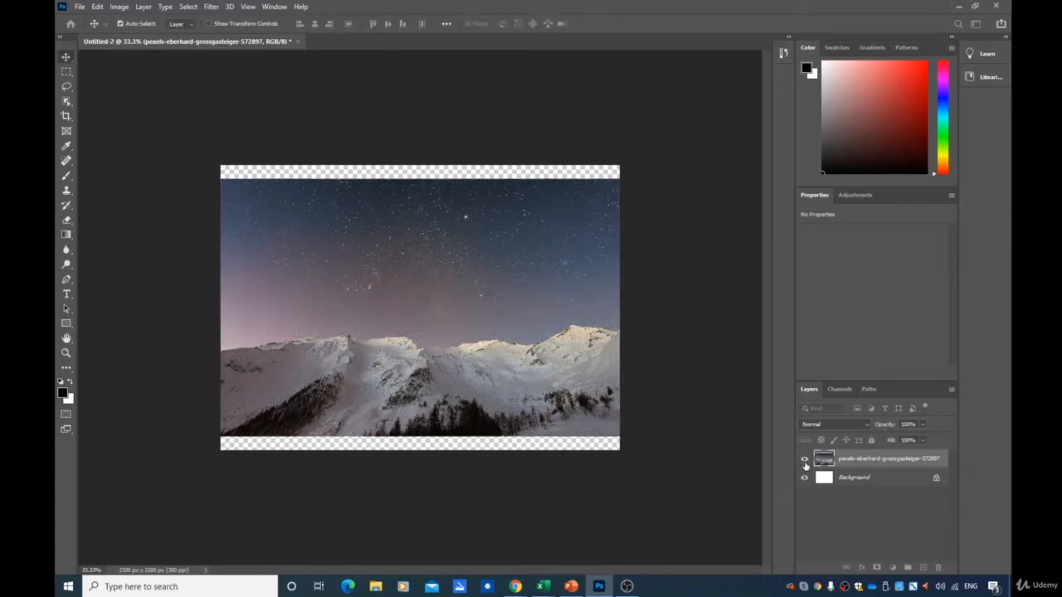
{"action": "left_click", "coordinate": [804, 479]}
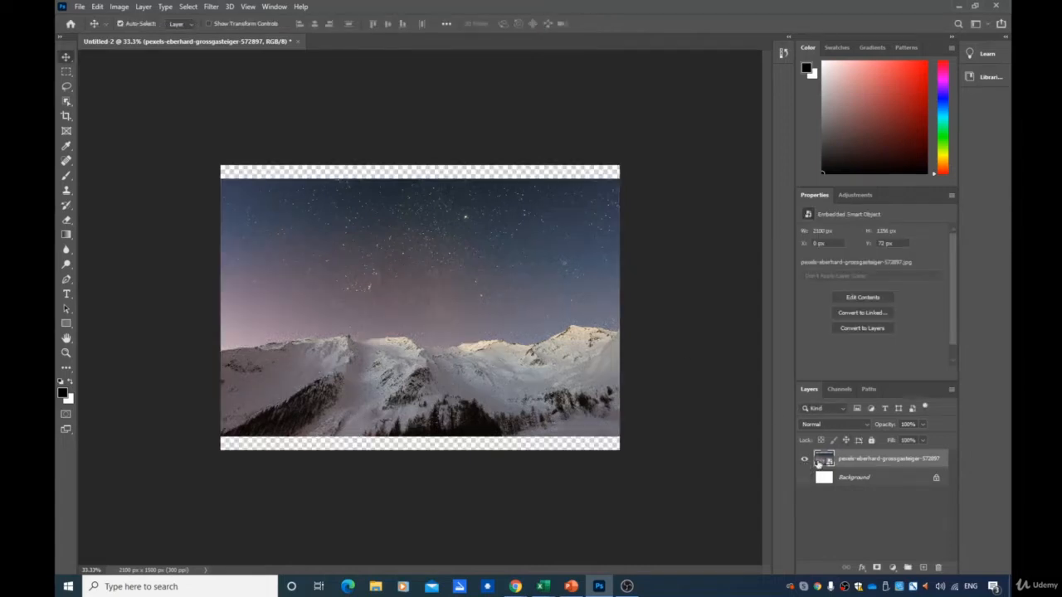
Step: Show the Background layer and toggle the mountain image layer off and on, leaving both layers visible
{"action": "left_click", "coordinate": [804, 458]}
{"action": "left_click", "coordinate": [803, 478]}
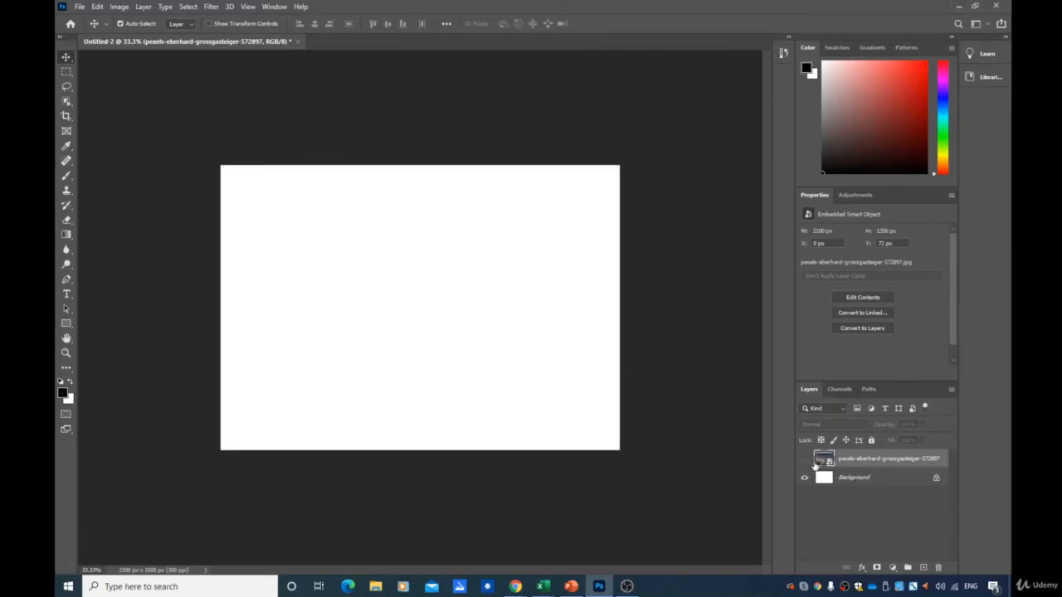
{"action": "left_click", "coordinate": [803, 459]}
{"action": "left_click", "coordinate": [804, 460]}
{"action": "left_click", "coordinate": [804, 460]}
{"action": "left_click", "coordinate": [804, 460]}
{"action": "left_click", "coordinate": [804, 461]}
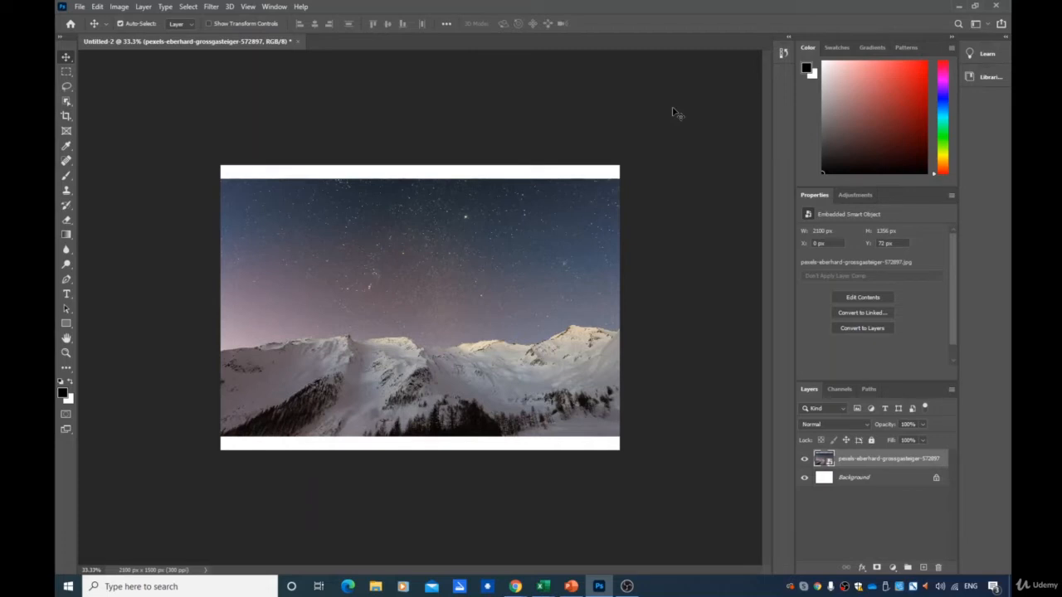
Step: Hide all tools and panels around the canvas and bring them back, repeating this twice
{"action": "key", "text": "Tab"}
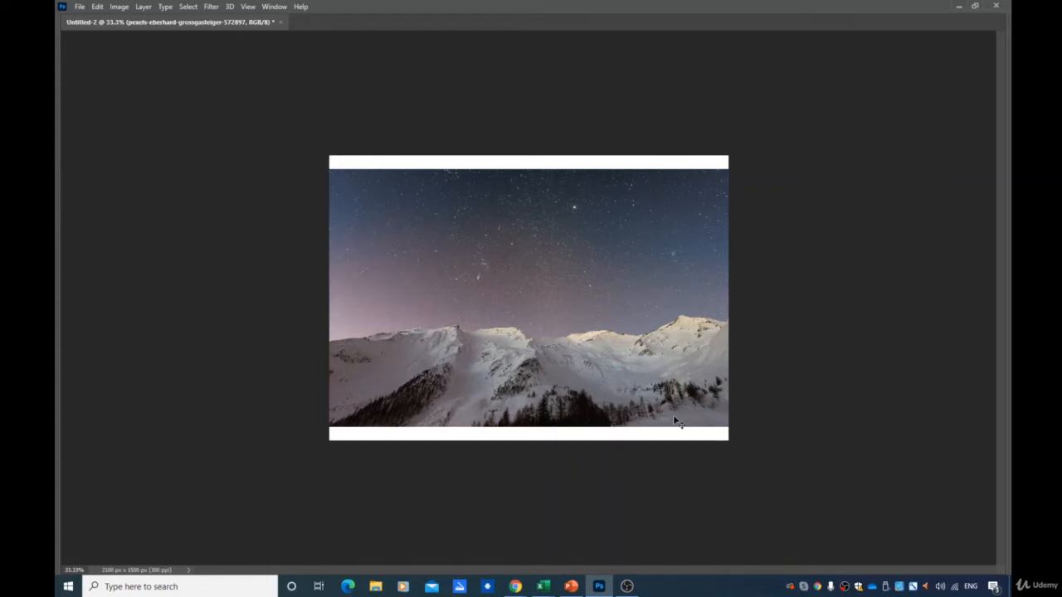
{"action": "key", "text": "Tab"}
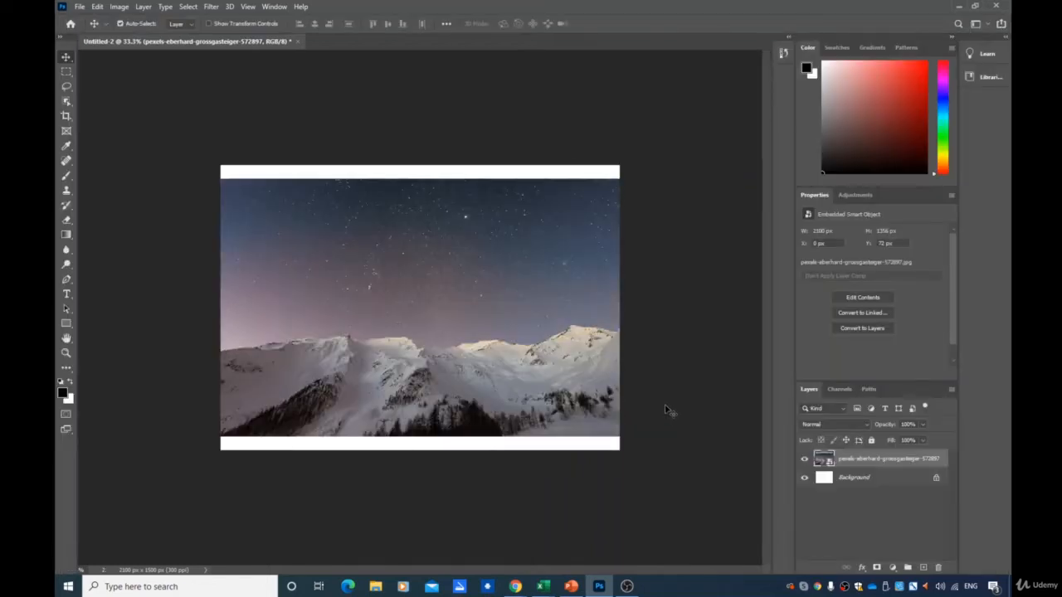
{"action": "key", "text": "Tab"}
{"action": "key", "text": "Tab"}
Step: Duplicate the mountain image layer and move the copy to about X 66 px, Y 307 px
{"action": "key", "text": "ctrl+j"}
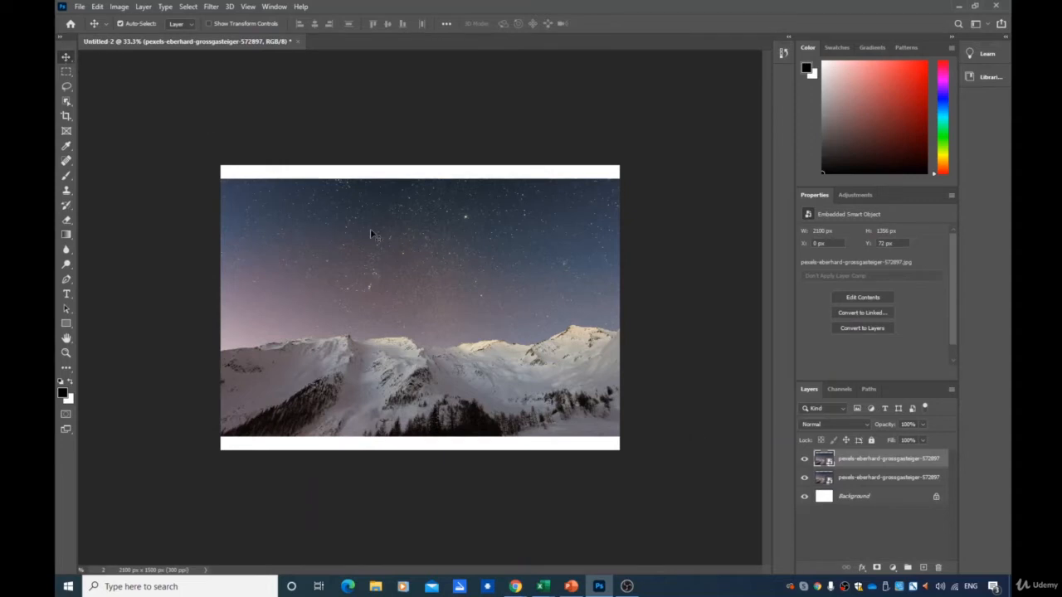
{"action": "left_click_drag", "start_coordinate": [374, 232], "coordinate": [394, 382]}
{"action": "left_click", "coordinate": [395, 274]}
{"action": "mouse_move", "coordinate": [395, 275]}
{"action": "left_mouse_down"}
{"action": "mouse_move", "coordinate": [396, 290]}
{"action": "mouse_move", "coordinate": [396, 281]}
{"action": "left_mouse_up"}
{"action": "left_click_drag", "start_coordinate": [405, 374], "coordinate": [398, 276]}
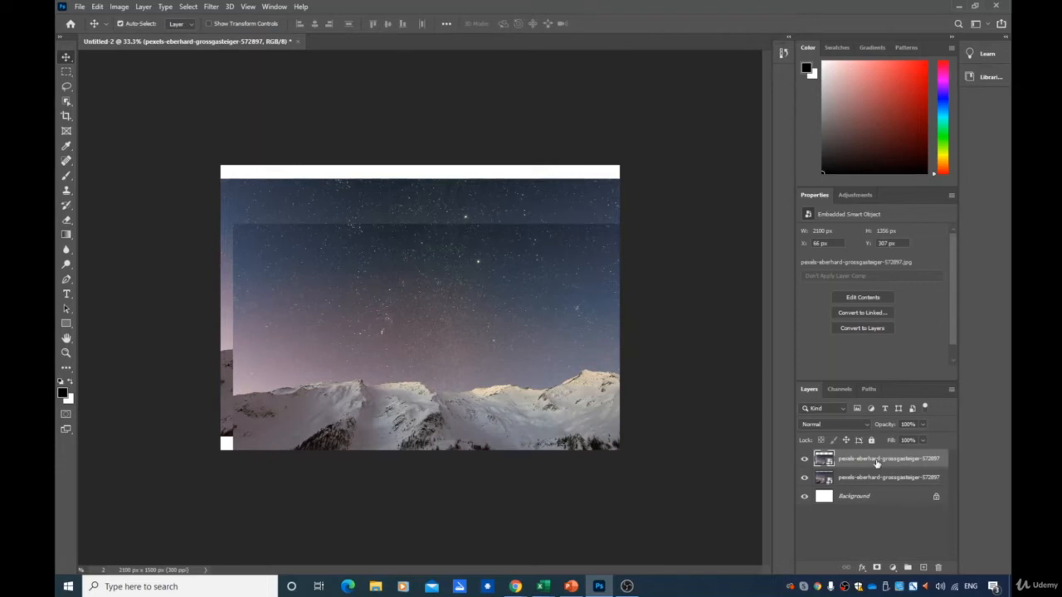
Step: Add another copy of the mountain image as the uppermost layer and move it to about X 141 px, Y 144 px
{"action": "key", "text": "ctrl+v"}
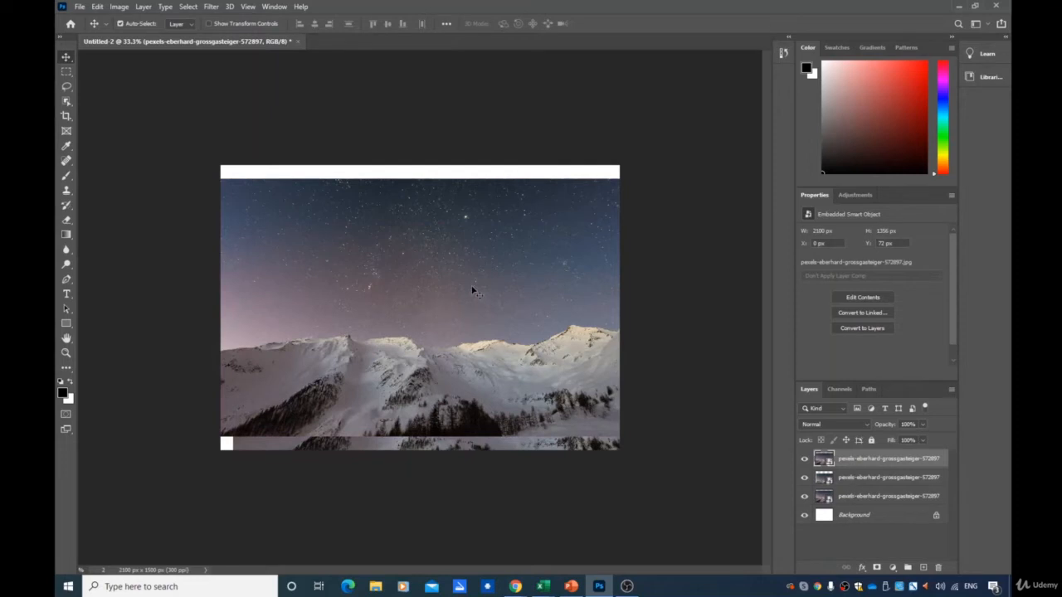
{"action": "left_click_drag", "start_coordinate": [472, 289], "coordinate": [510, 274]}
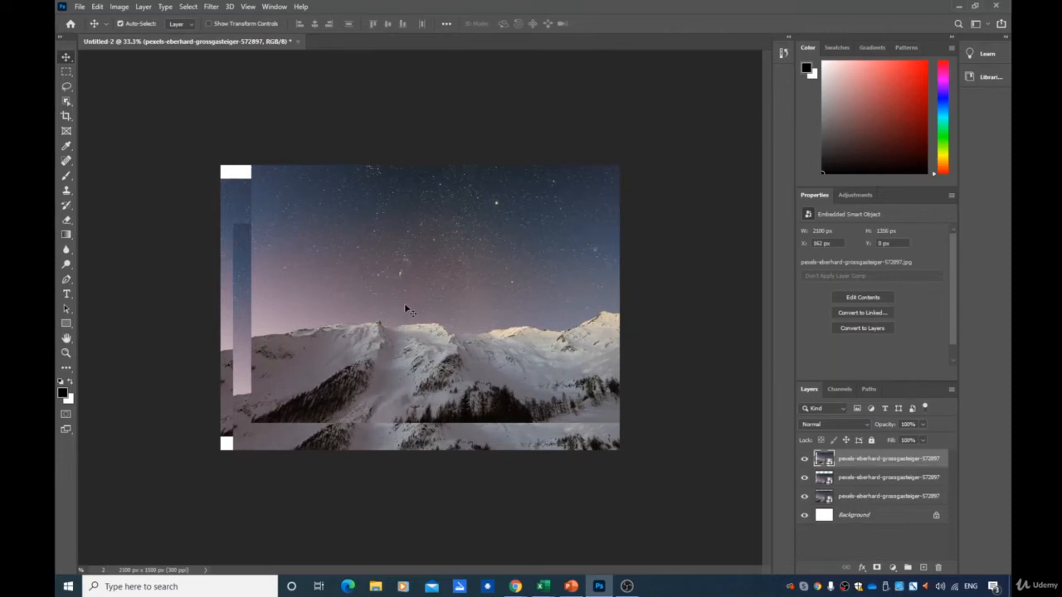
{"action": "left_click_drag", "start_coordinate": [407, 308], "coordinate": [402, 328]}
{"action": "left_click_drag", "start_coordinate": [254, 219], "coordinate": [273, 209]}
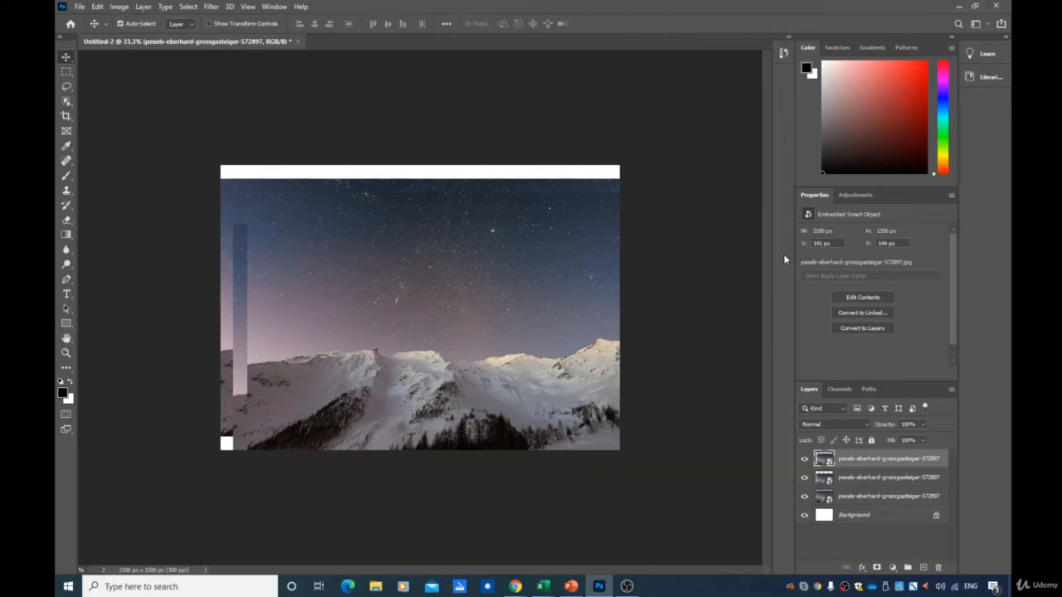
Step: Undo the moves of the image copies and both layer duplications, back to the single placed image
{"action": "key", "text": "ctrl"}
{"action": "key", "text": "ctrl+z"}
{"action": "key", "text": "ctrl+z"}
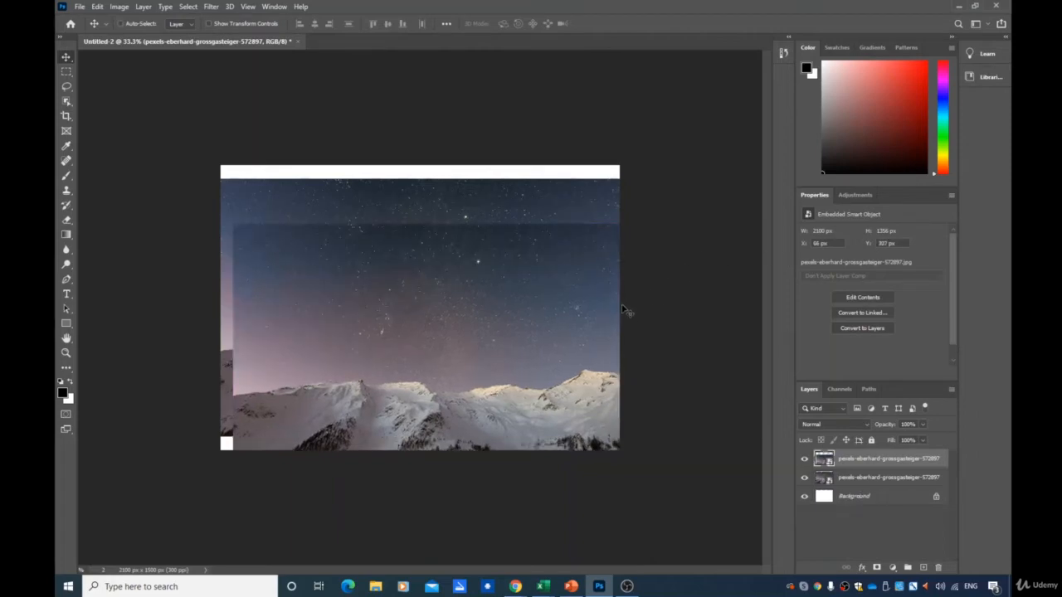
{"action": "key", "text": "ctrl+shift+z"}
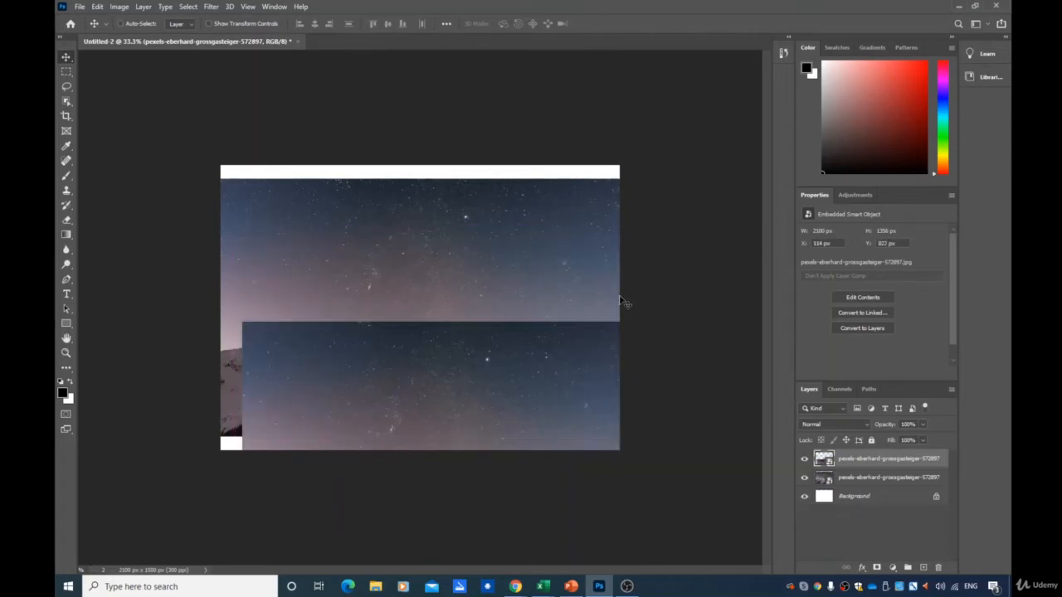
{"action": "key", "text": "ctrl+shift+z"}
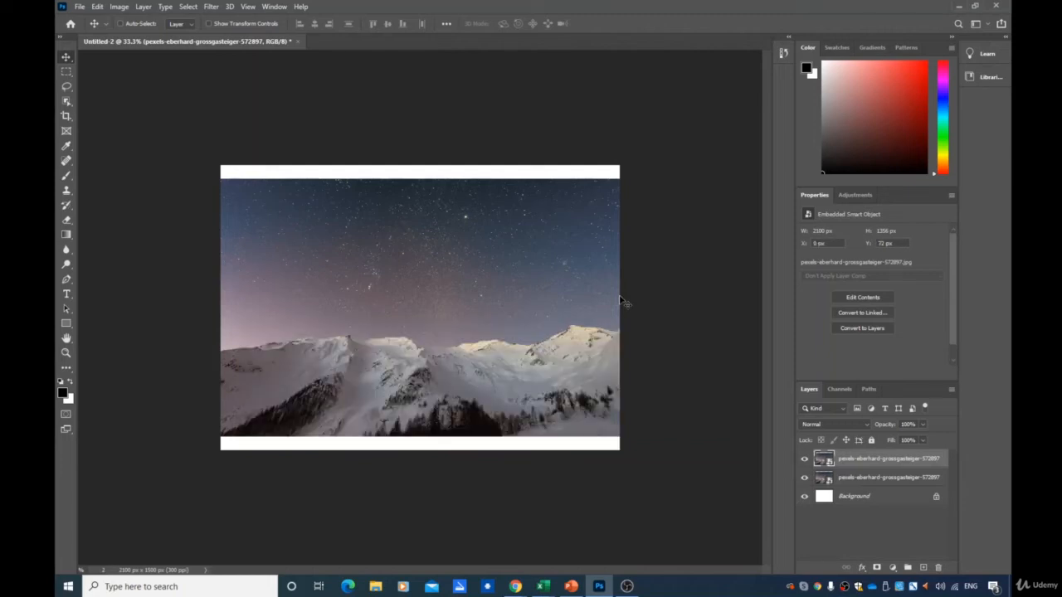
{"action": "key", "text": "ctrl+z"}
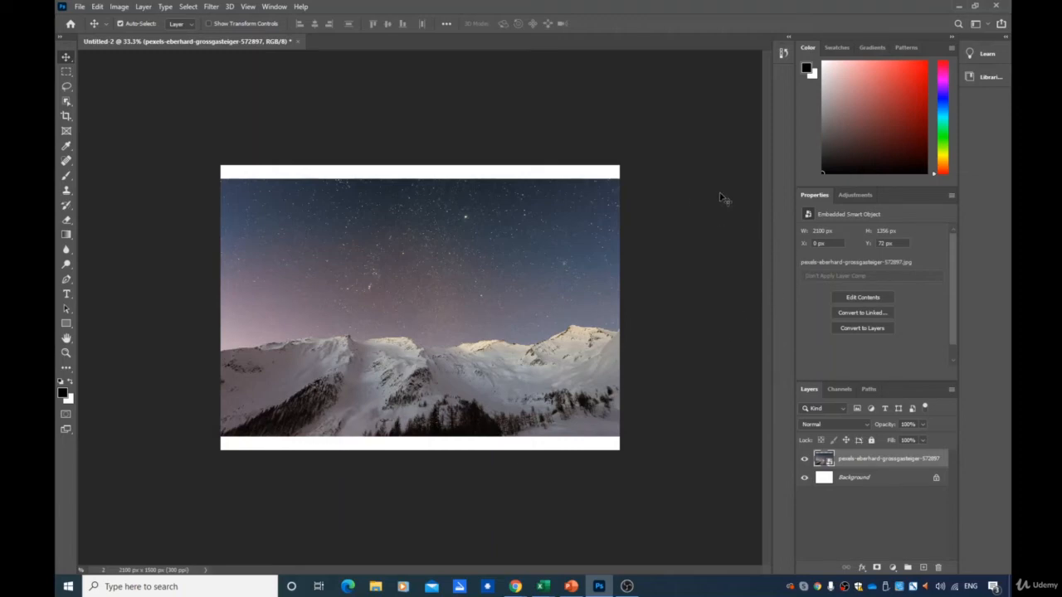
Step: Zoom the document view out stepwise to 8.33%
{"action": "key", "text": "ctrl"}
{"action": "key", "text": "ctrl+minus"}
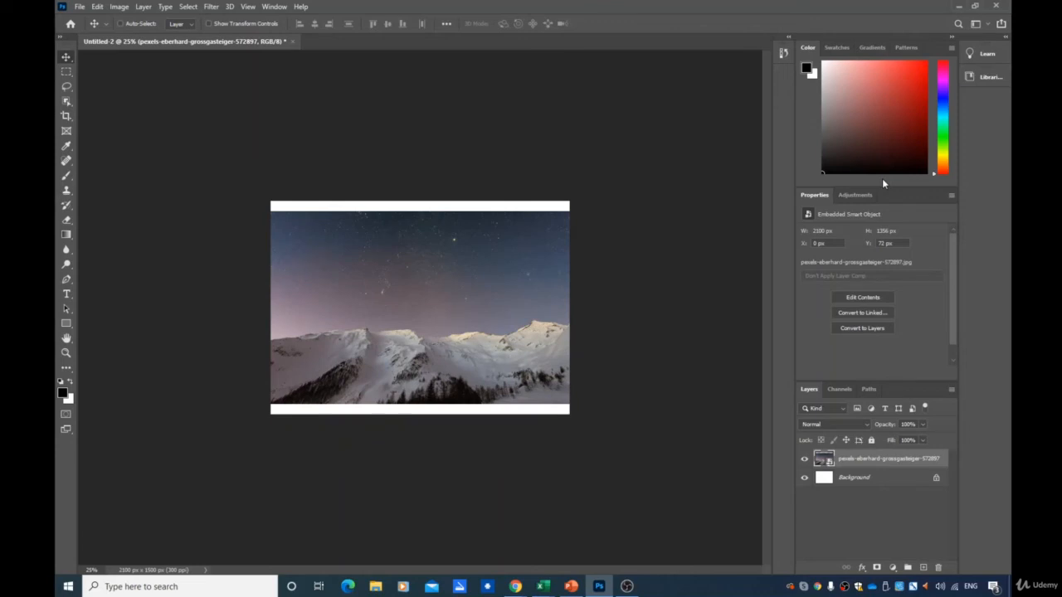
{"action": "key", "text": "ctrl+minus"}
{"action": "key", "text": "ctrl+minus"}
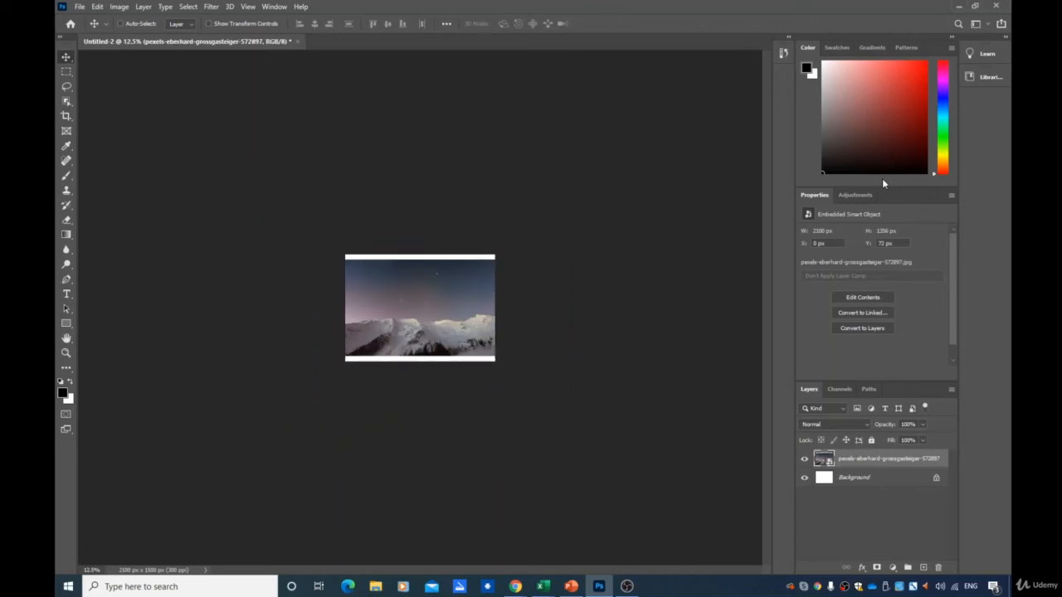
{"action": "key", "text": "ctrl+minus"}
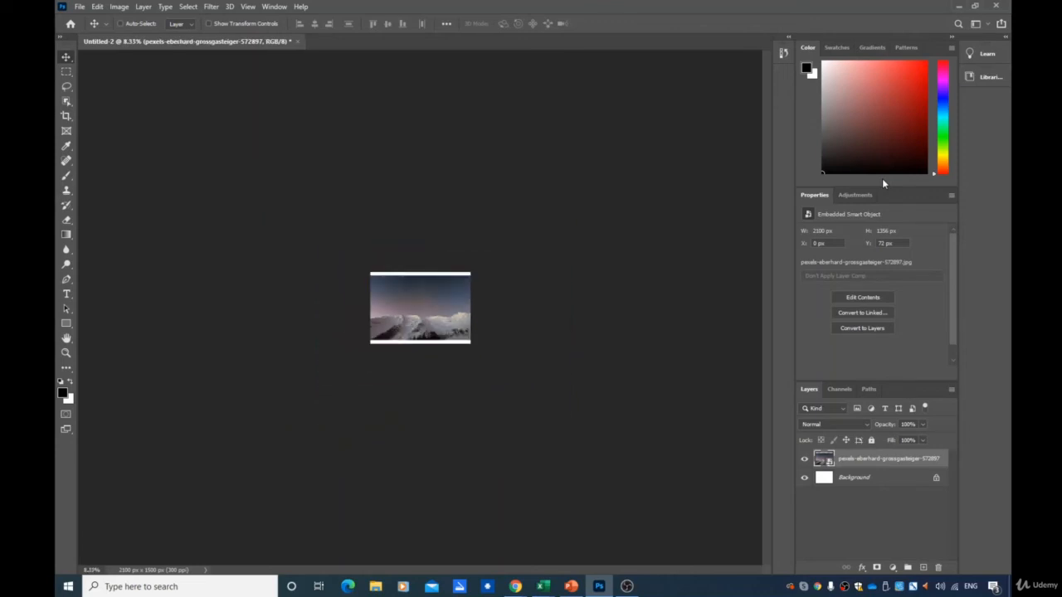
Step: Zoom in stepwise on the starry sky of the mountain image to 200%
{"action": "key", "text": "ctrl+plus"}
{"action": "key", "text": "ctrl+plus"}
{"action": "key", "text": "ctrl+plus"}
{"action": "key", "text": "ctrl+plus"}
{"action": "key", "text": "ctrl+plus"}
{"action": "key", "text": "ctrl+plus"}
{"action": "key", "text": "ctrl+plus"}
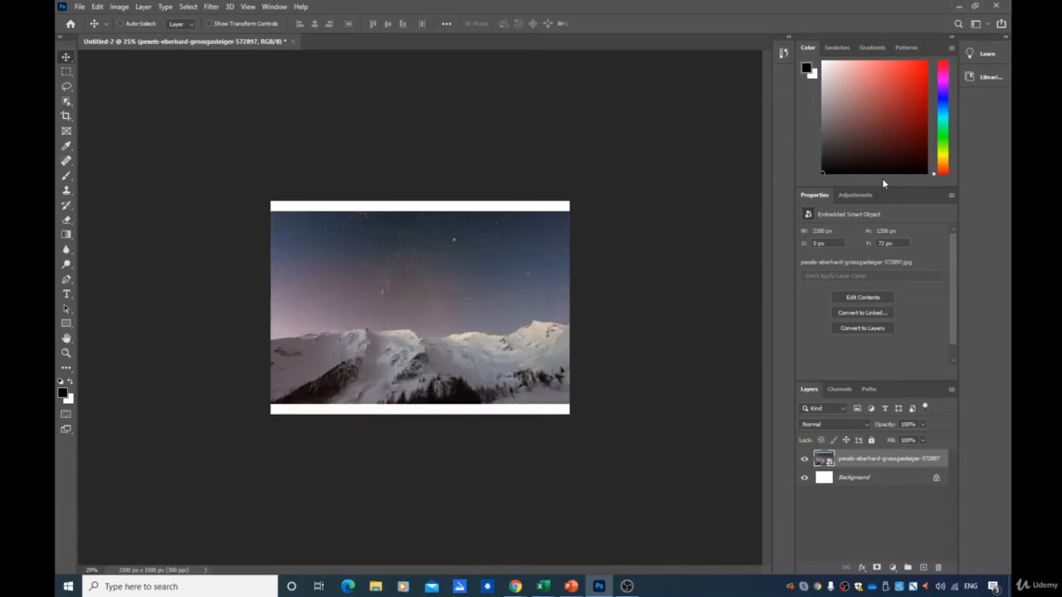
{"action": "key", "text": "ctrl+plus"}
{"action": "key", "text": "ctrl+plus"}
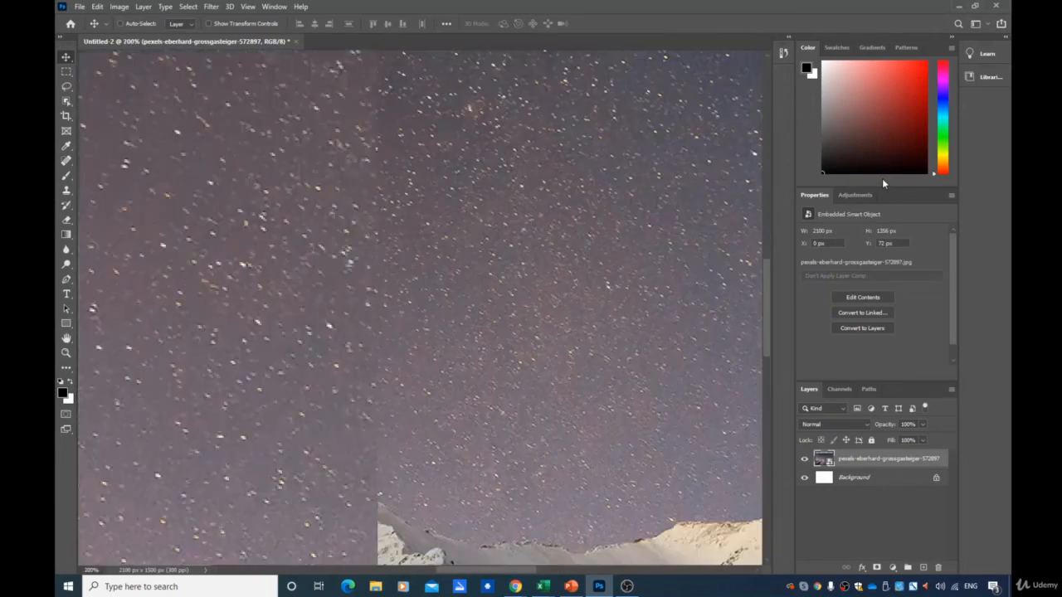
Step: Zoom back out until the whole canvas fits in view, and settle on 50% magnification
{"action": "key", "text": "ctrl+minus"}
{"action": "key", "text": "ctrl+minus"}
{"action": "key", "text": "ctrl+minus"}
{"action": "key", "text": "ctrl+minus"}
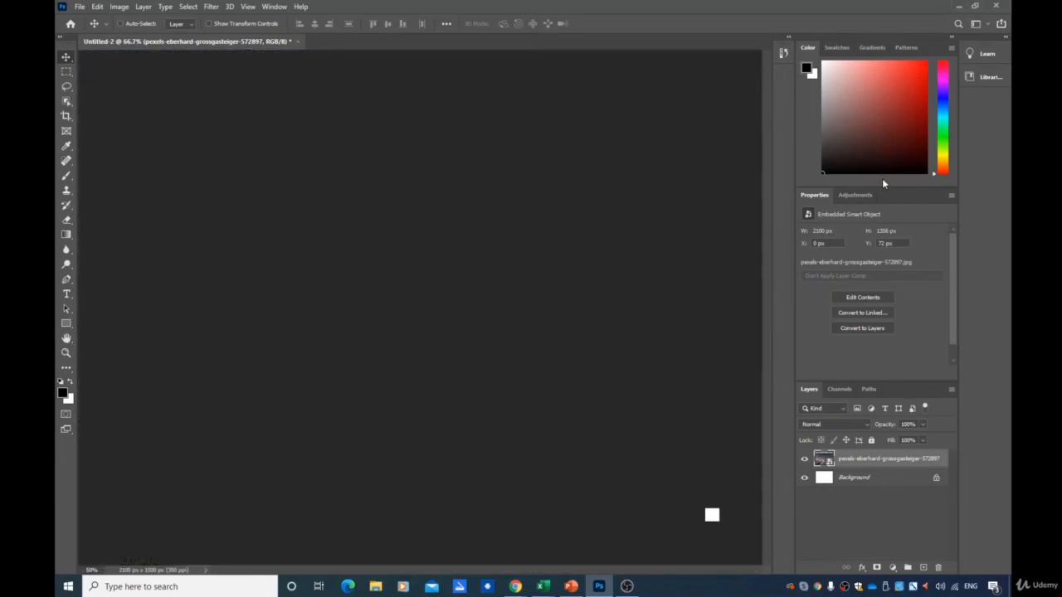
{"action": "key", "text": "ctrl+minus"}
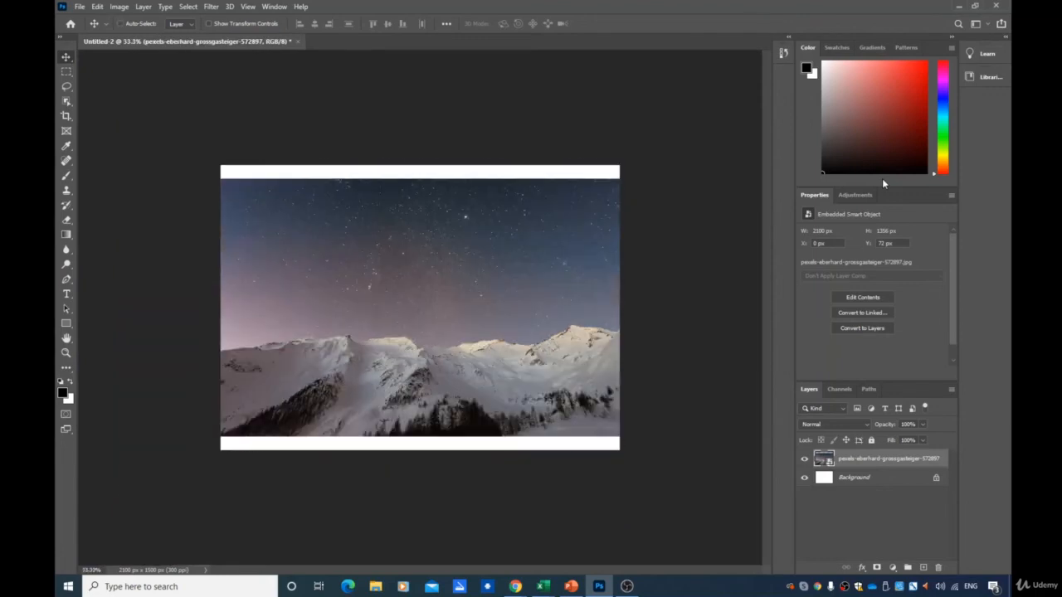
{"action": "key", "text": "ctrl+plus"}
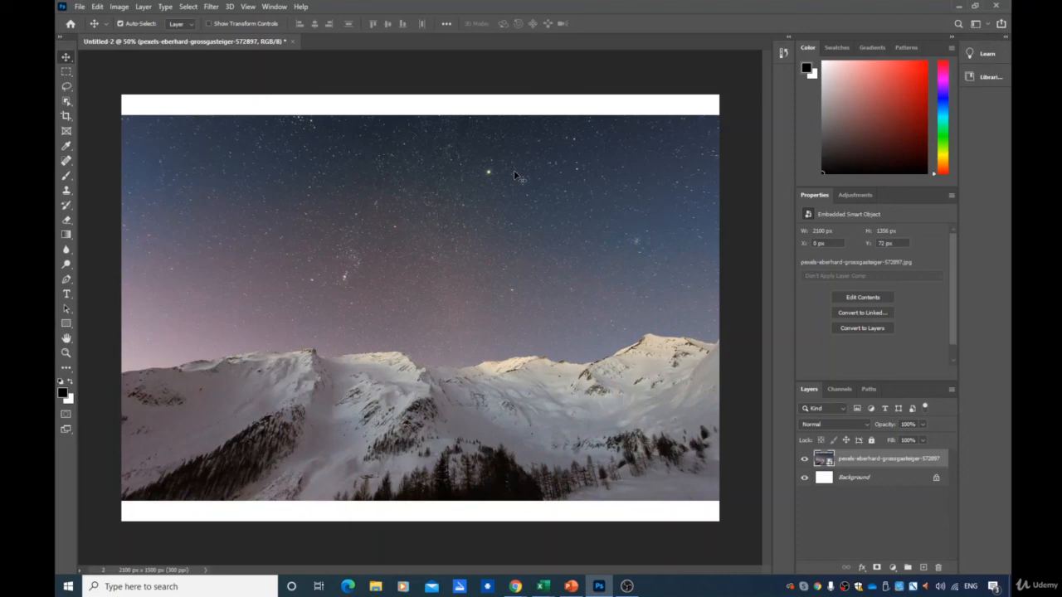
Step: Set the document zoom to exactly 100% and step it back down to 50%
{"action": "left_click", "coordinate": [91, 570]}
{"action": "type", "text": "100"}
{"action": "key", "text": "Return"}
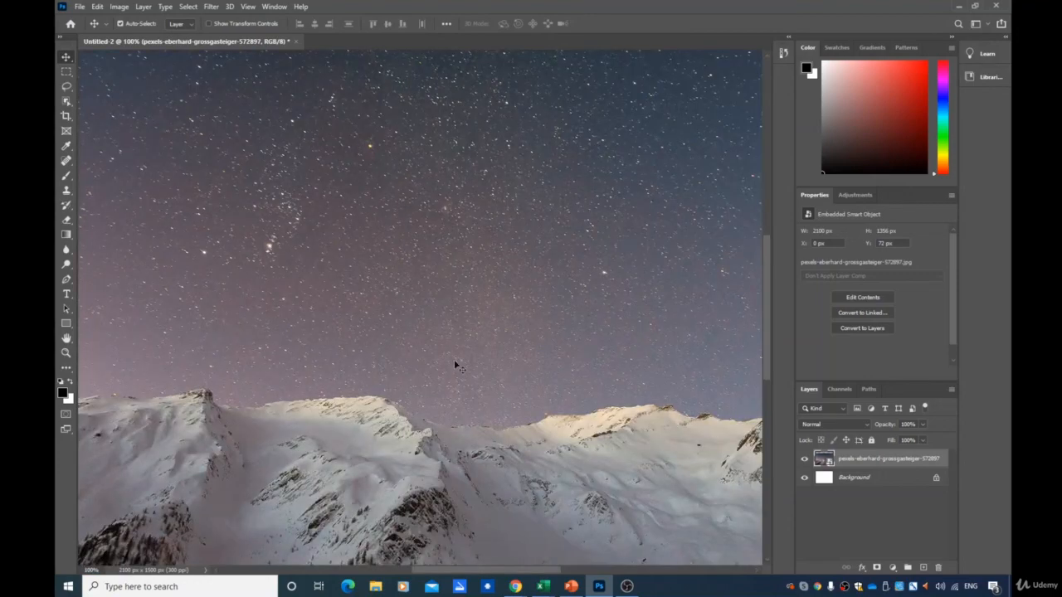
{"action": "scroll", "coordinate": [454, 359], "scroll_direction": "right", "scroll_amount": 1}
{"action": "key", "text": "ctrl+minus"}
{"action": "key", "text": "ctrl+minus"}
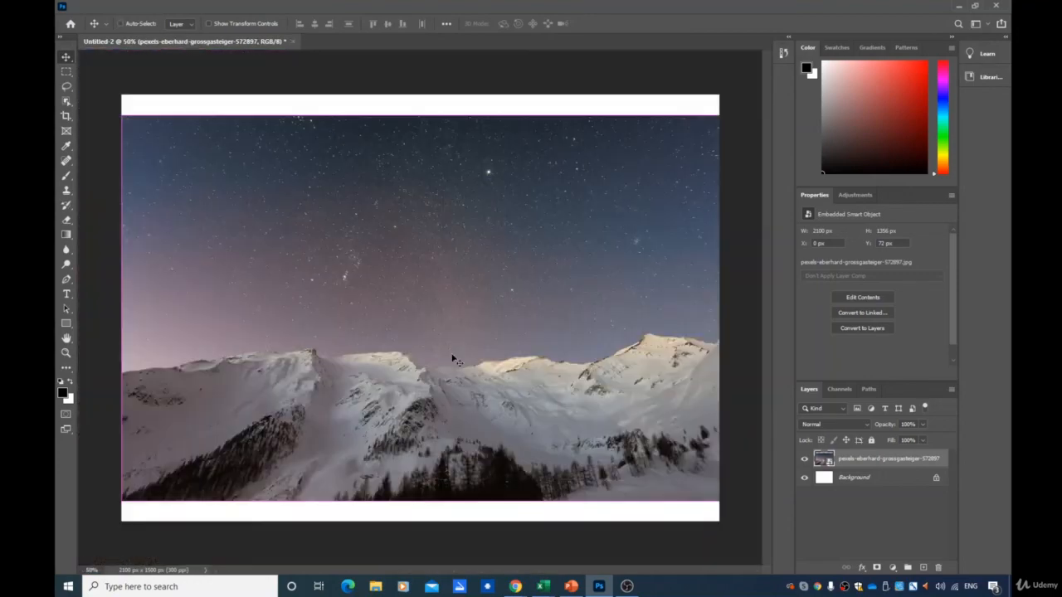